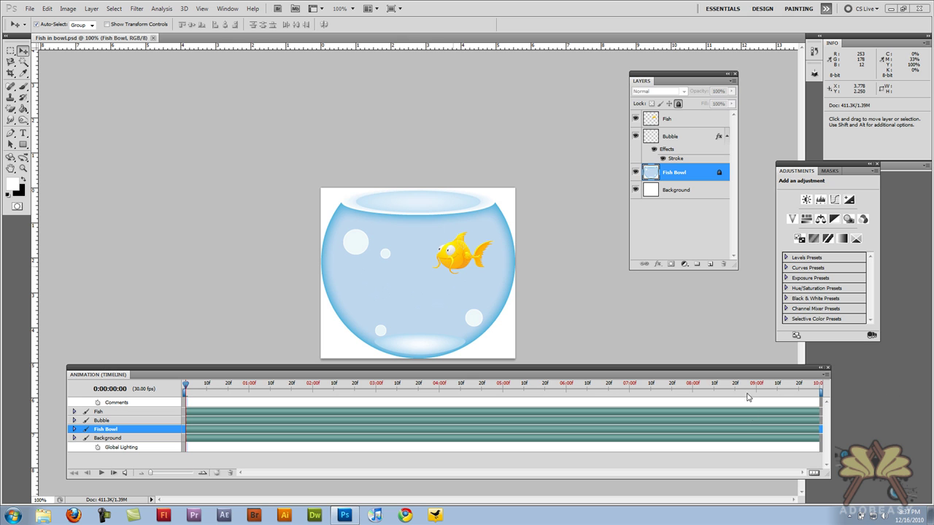
Step: Reopen the Animation timeline, select the fish and set its first Position keyframe
click(828, 369)
click(227, 9)
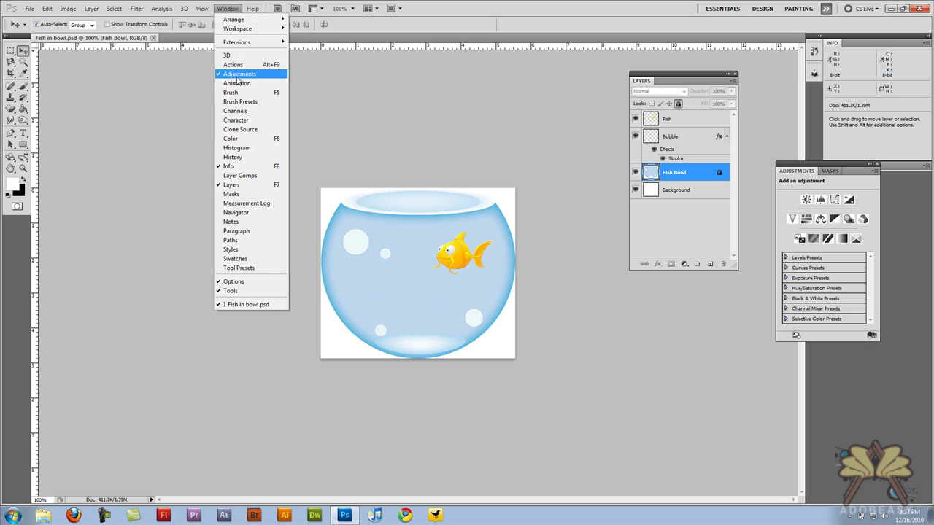
click(238, 83)
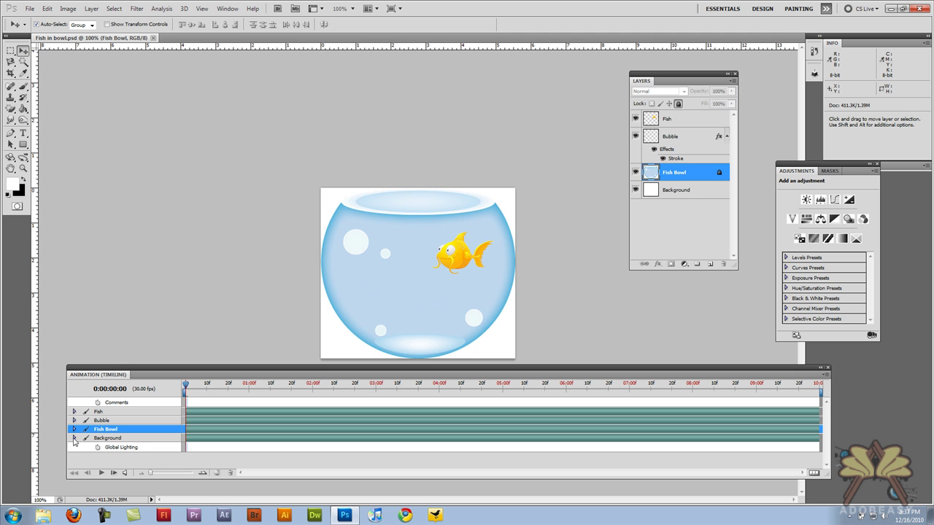
drag(456, 251, 463, 259)
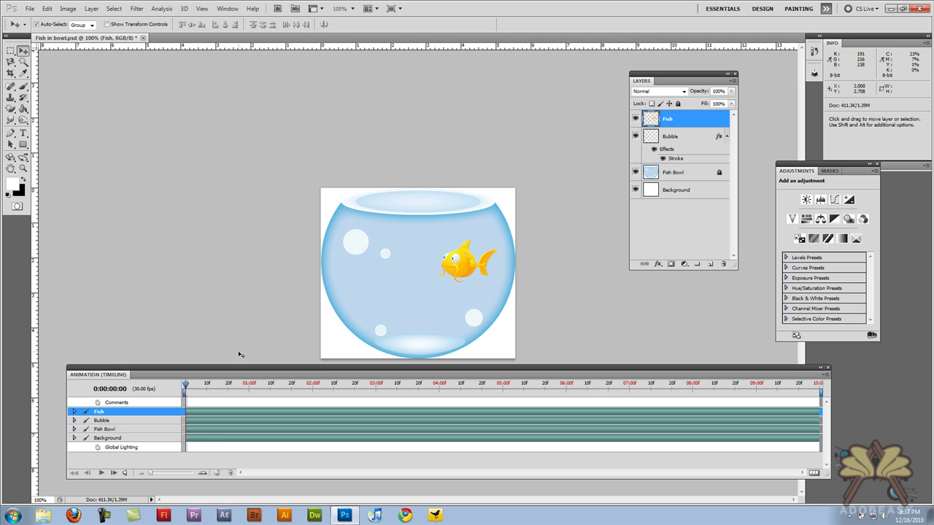
click(73, 413)
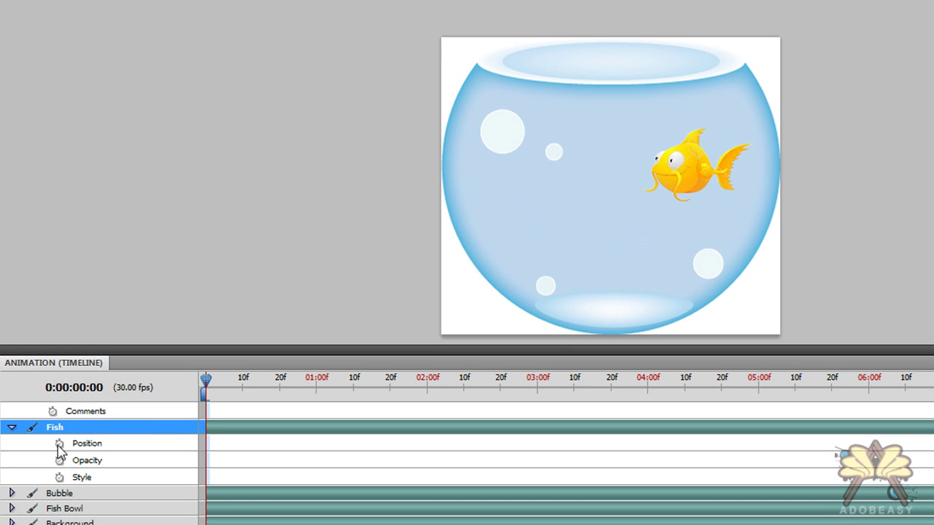
click(102, 421)
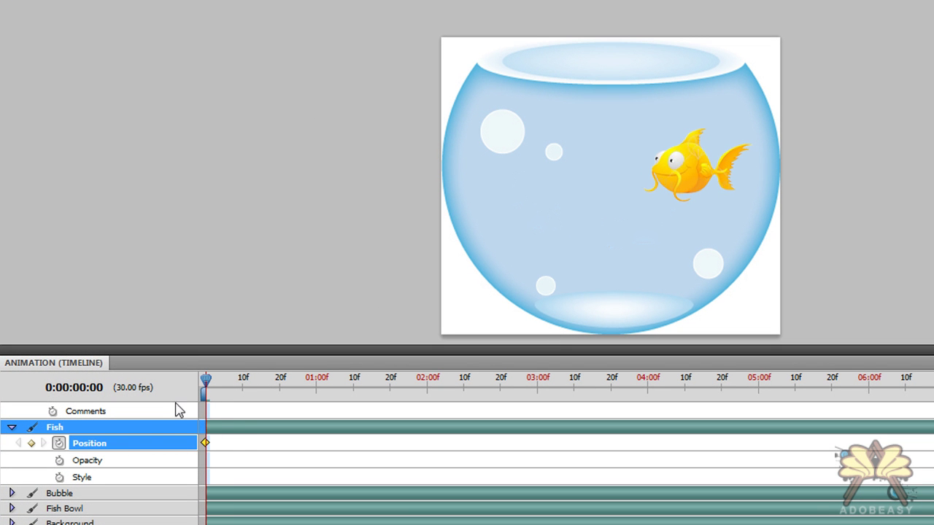
Step: Keyframe the fish at the bowl's centre (20f), upper left (1:10) and lower left (1:28)
drag(208, 384, 280, 384)
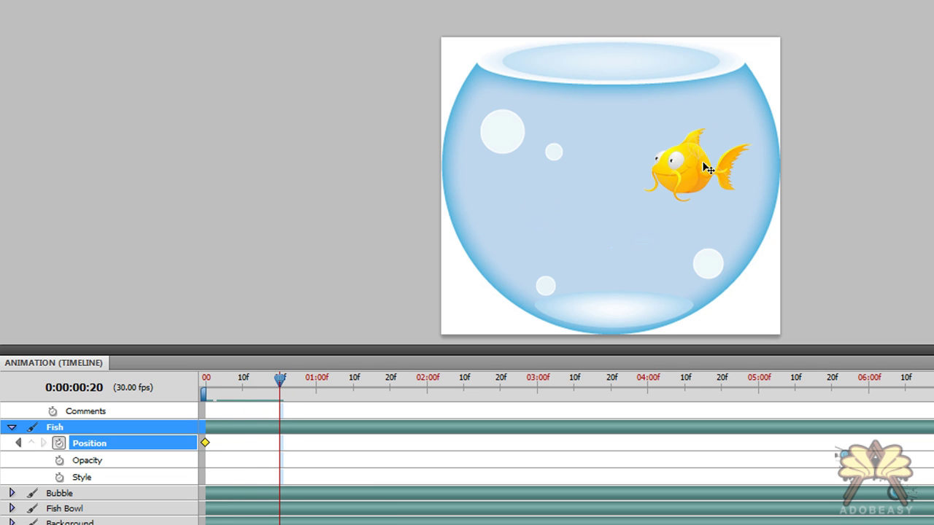
drag(698, 166, 625, 224)
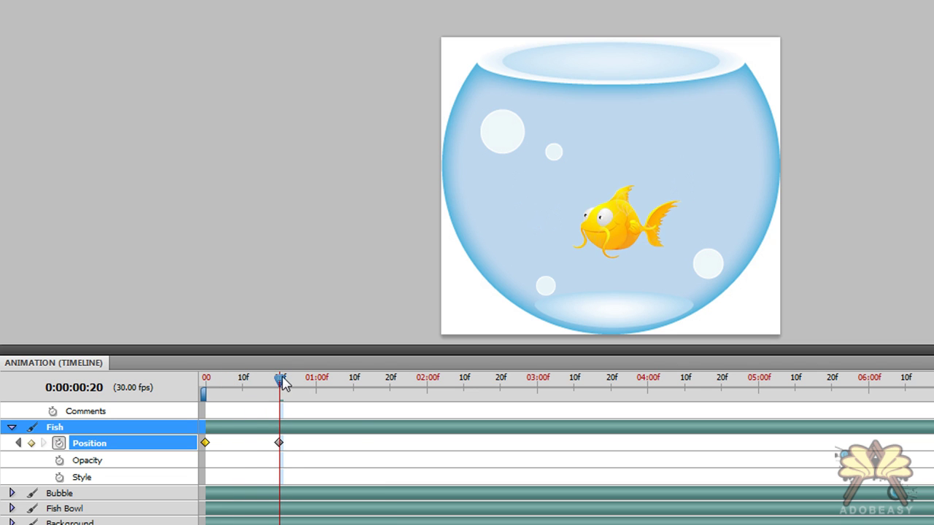
drag(284, 379, 354, 380)
drag(573, 267, 515, 208)
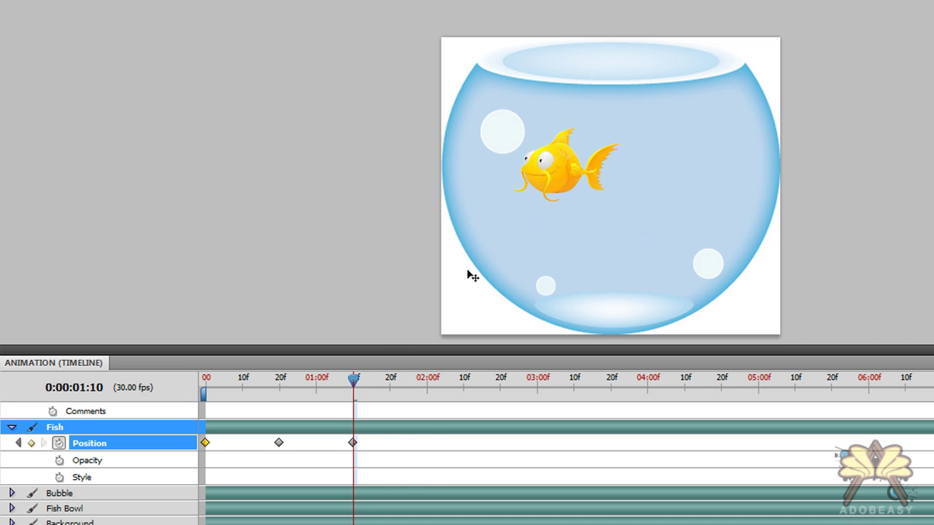
drag(362, 381, 421, 381)
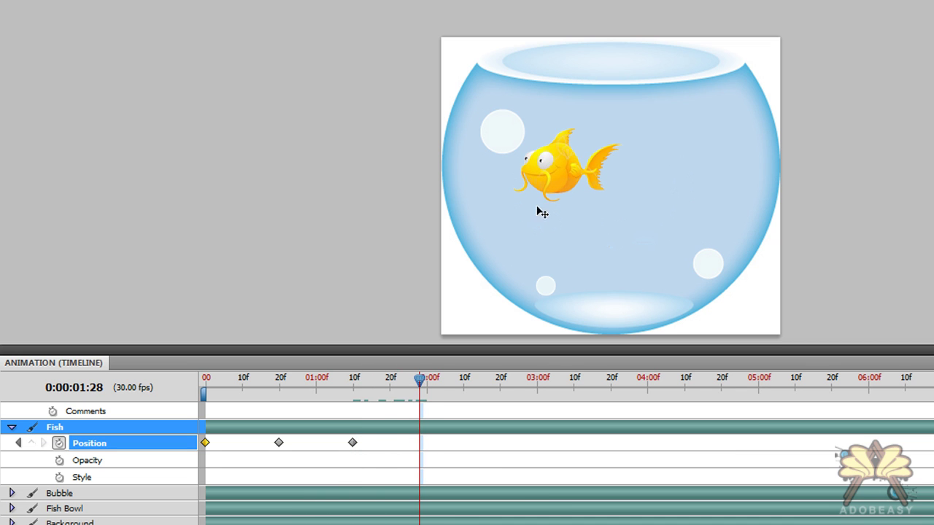
drag(562, 181, 510, 212)
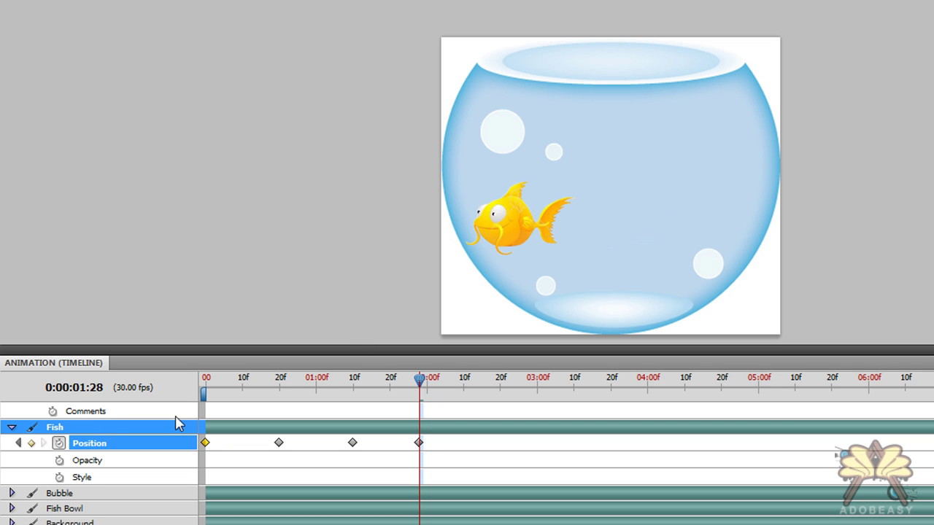
Step: Keyframe the small bubble rising from the bowl's bottom at frame 0 to near the top at 26f
click(264, 388)
drag(264, 388, 205, 390)
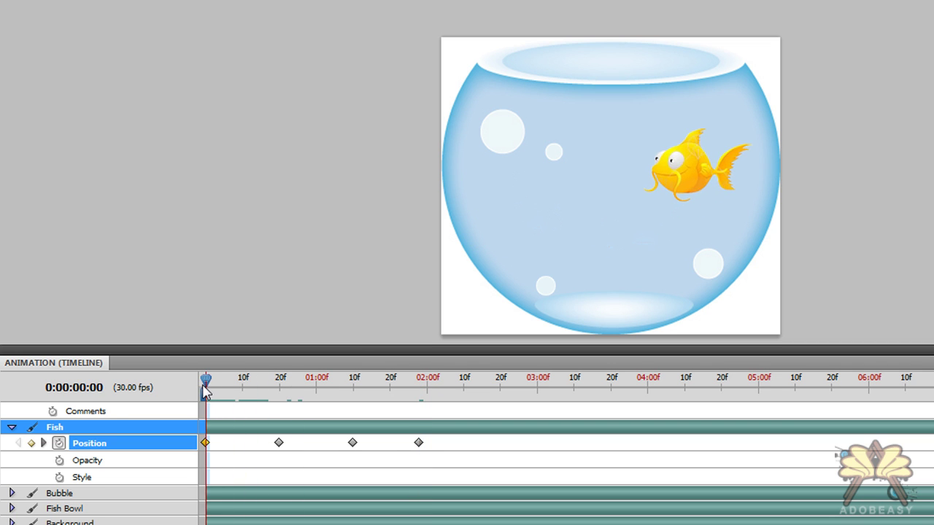
drag(565, 259, 548, 282)
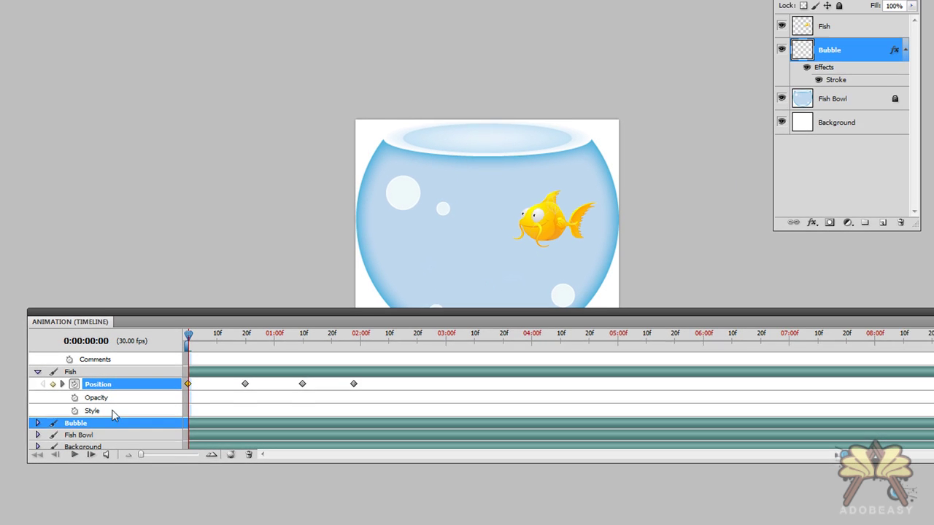
drag(133, 459, 128, 512)
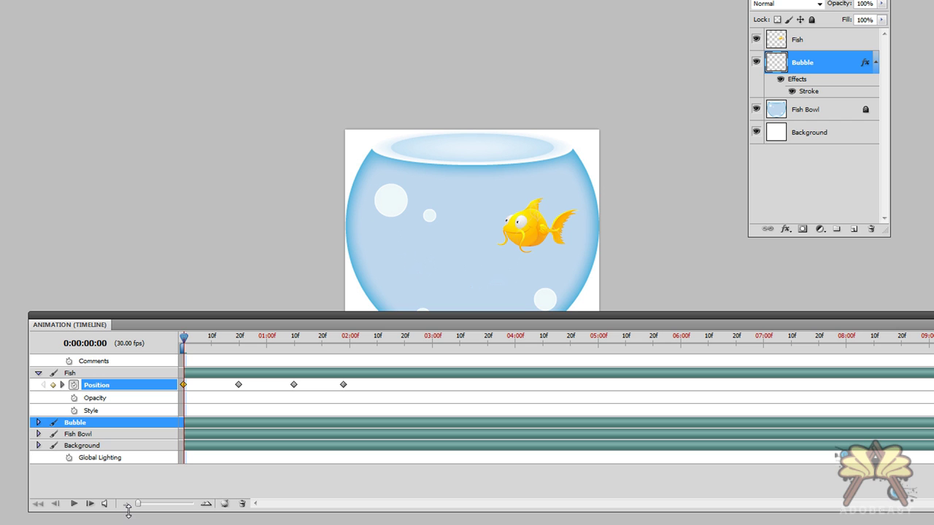
click(39, 423)
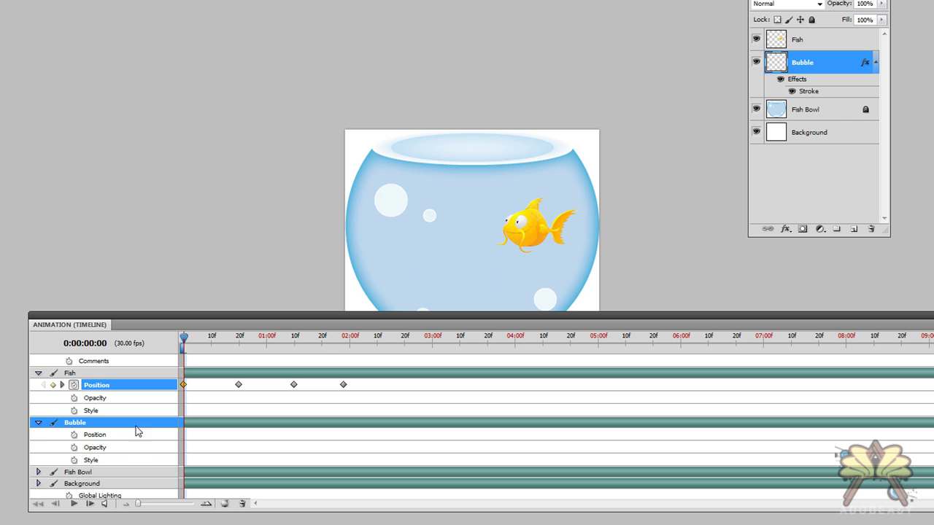
click(74, 436)
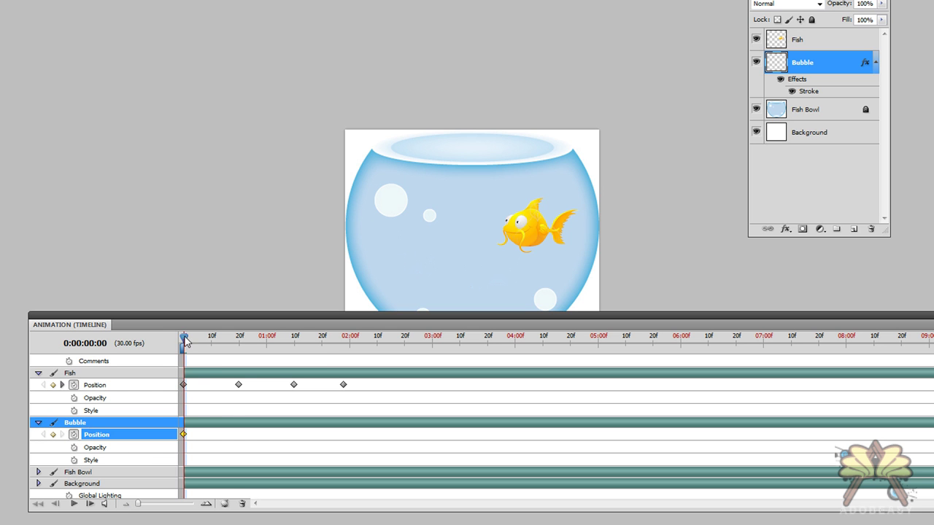
drag(184, 341, 255, 340)
drag(355, 315, 367, 355)
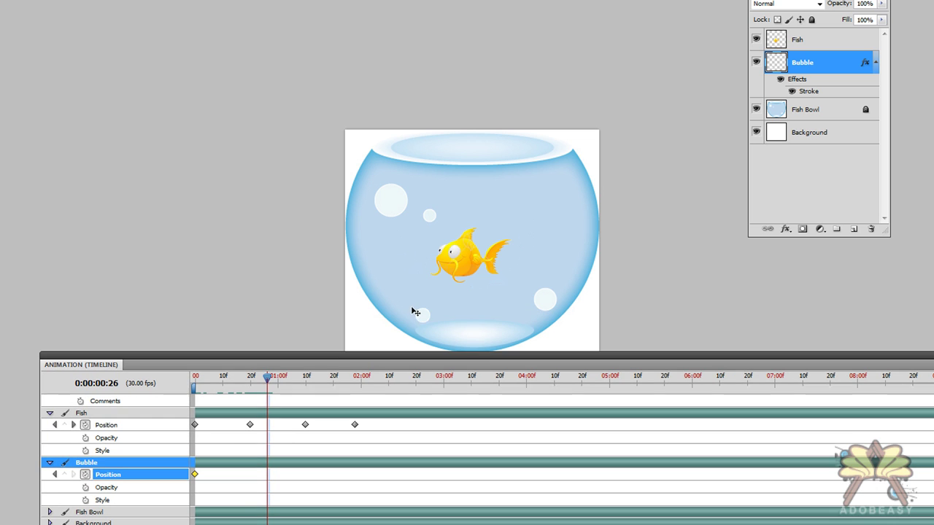
drag(423, 317, 428, 181)
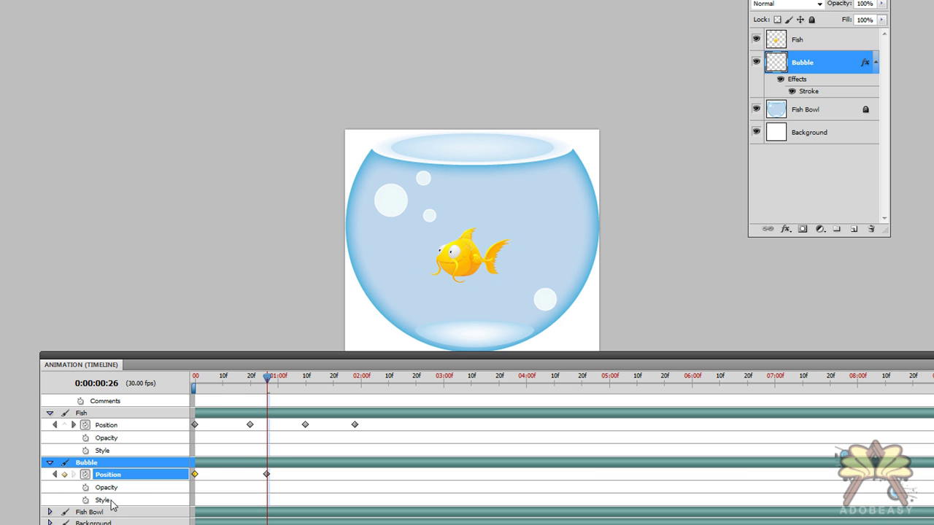
Step: Add opacity keyframes fading the bubble out, then duplicate the Bubble layer
click(196, 381)
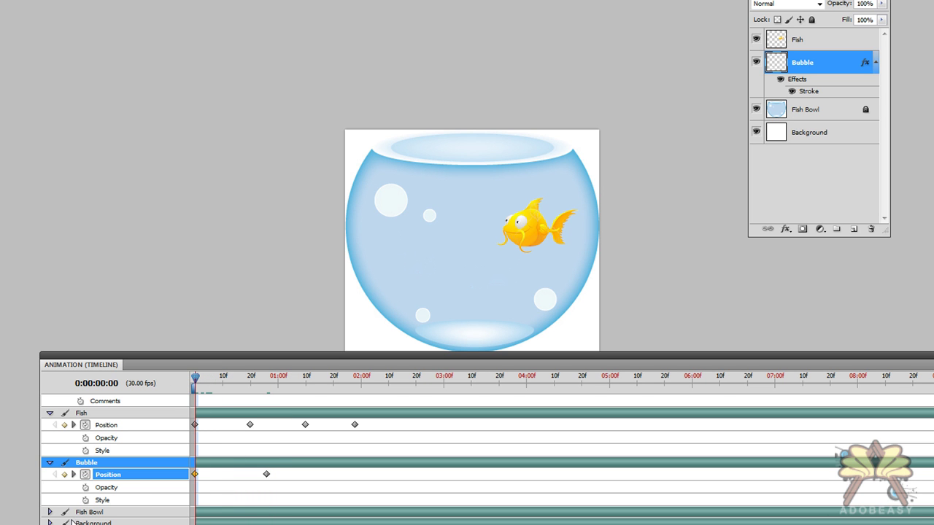
click(85, 487)
drag(231, 385, 252, 384)
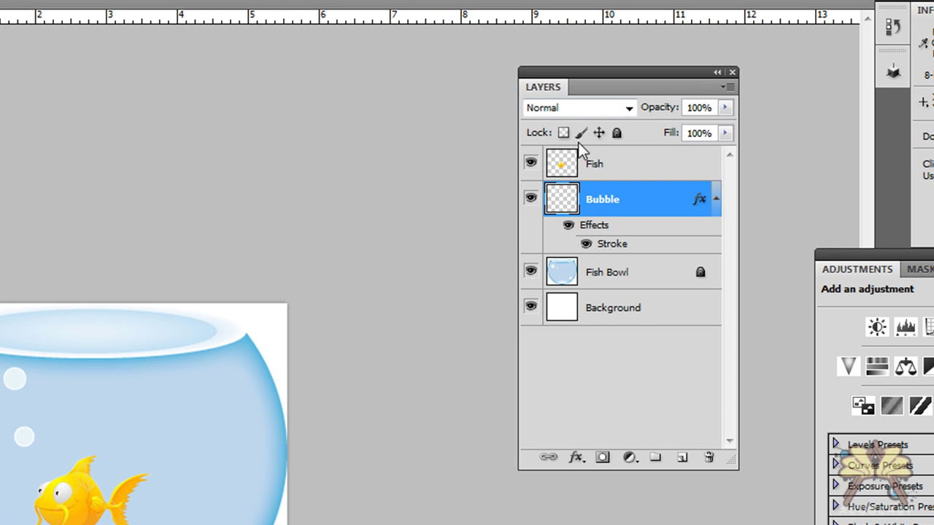
mouse_move(725, 107)
mouse_down()
mouse_move(715, 135)
mouse_move(584, 131)
mouse_up()
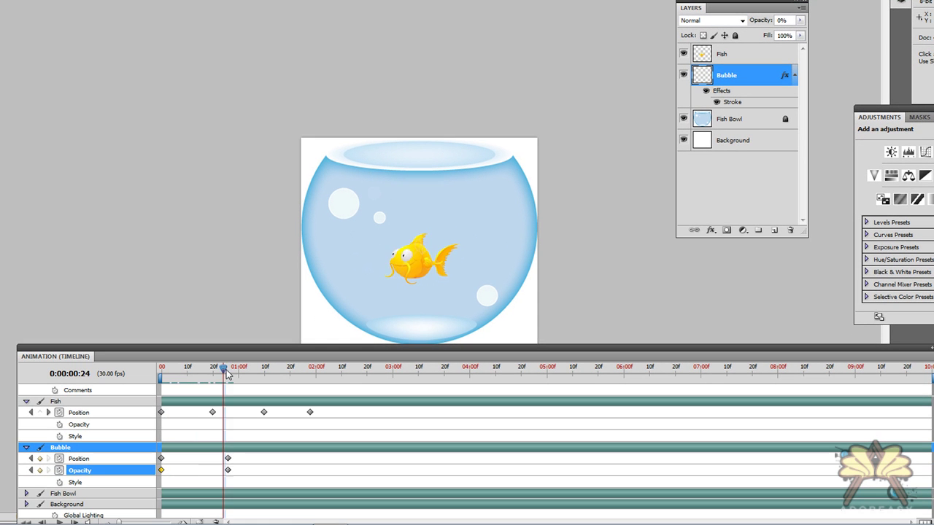
drag(226, 369, 157, 373)
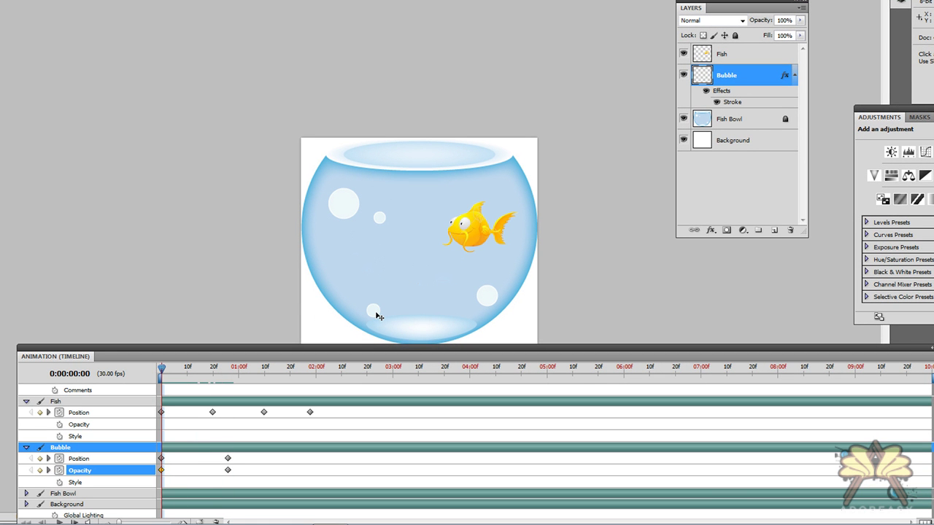
mouse_move(378, 316)
mouse_down()
mouse_move(416, 292)
mouse_move(446, 315)
mouse_move(478, 280)
mouse_move(350, 276)
mouse_move(429, 341)
mouse_move(434, 295)
mouse_up()
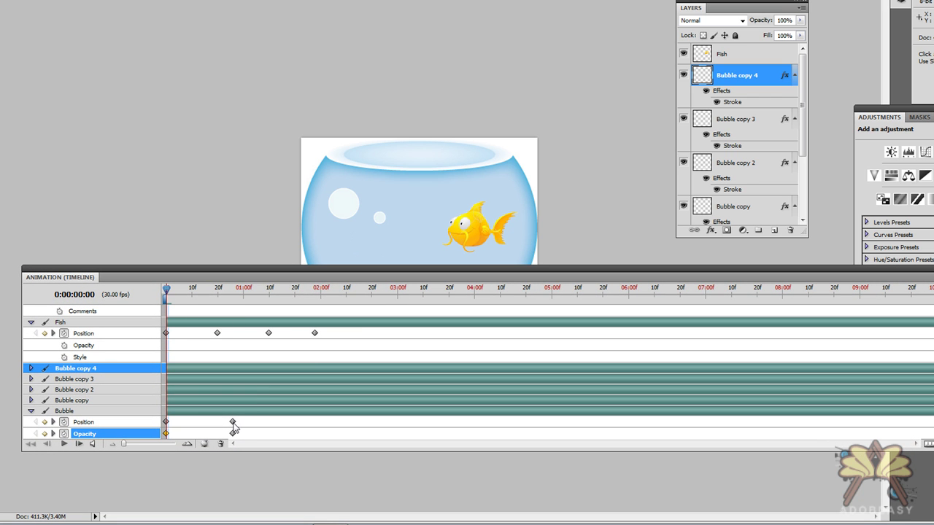
Step: Push the bubble's end keyframes later and offset each Bubble copy's start time
mouse_move(232, 422)
mouse_down()
mouse_move(248, 422)
mouse_move(254, 433)
mouse_move(269, 422)
mouse_up()
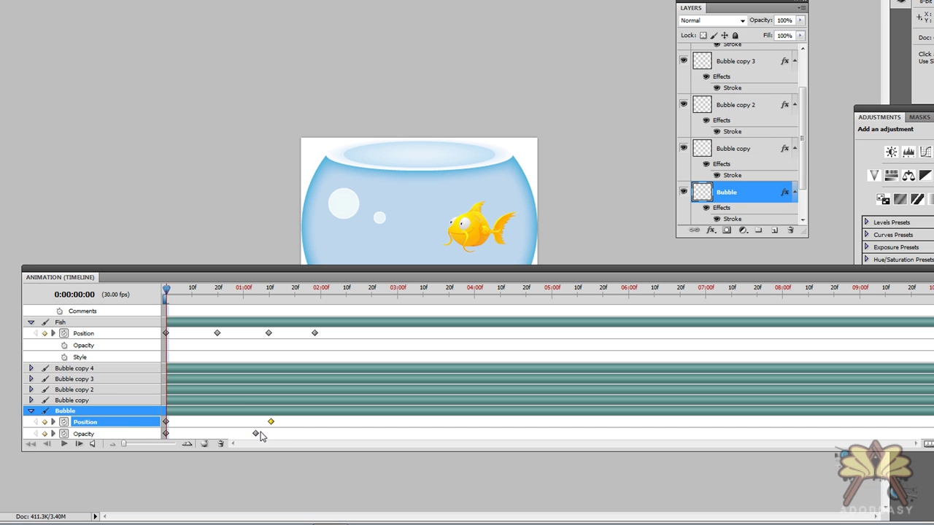
click(257, 434)
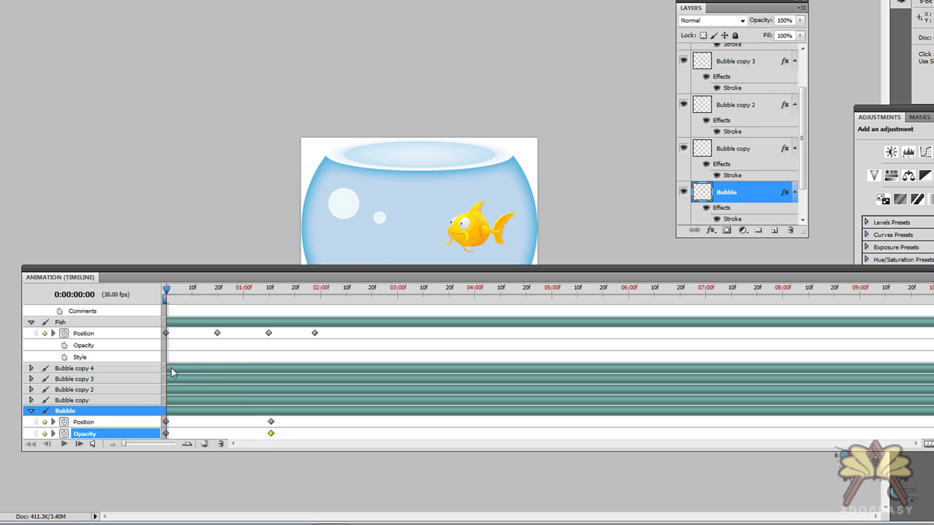
mouse_move(182, 367)
mouse_down()
mouse_move(240, 384)
mouse_move(205, 415)
mouse_move(185, 414)
mouse_move(212, 391)
mouse_move(197, 369)
mouse_up()
click(210, 379)
click(204, 400)
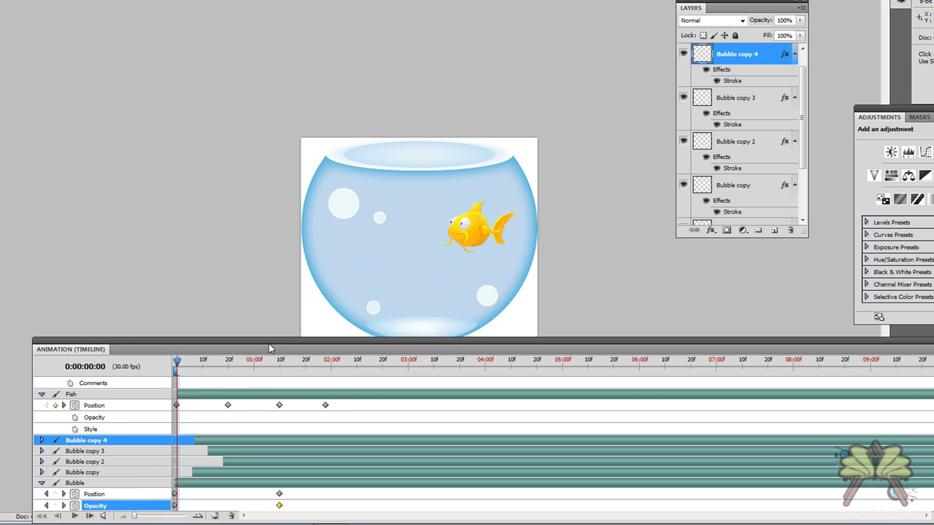
drag(267, 267, 267, 308)
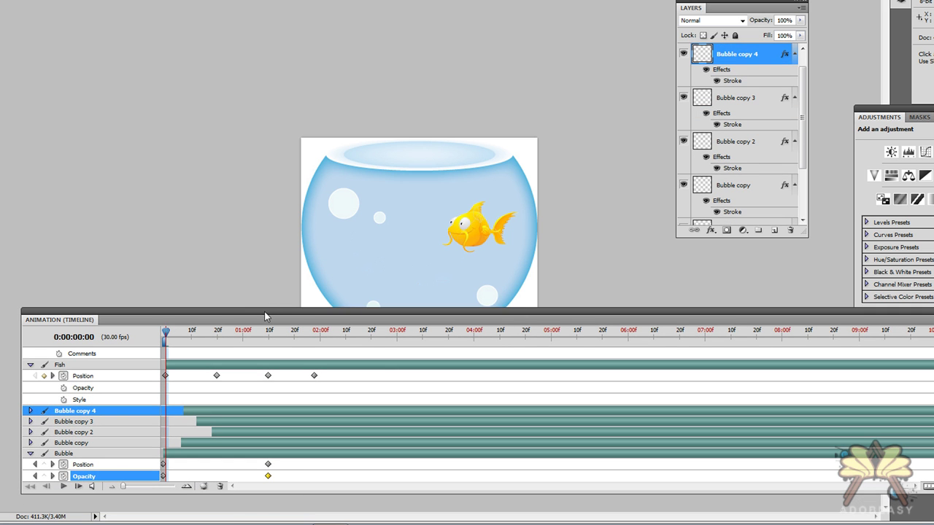
drag(296, 493, 284, 381)
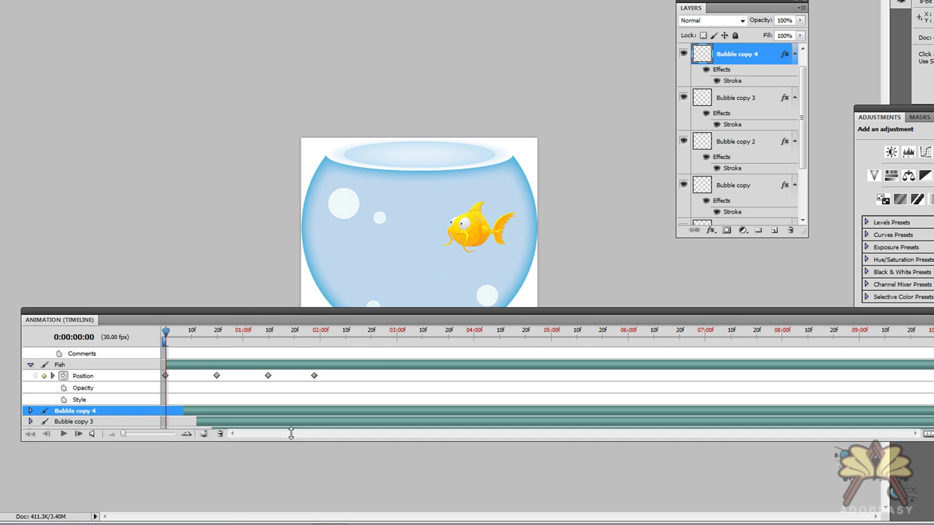
drag(241, 326, 234, 381)
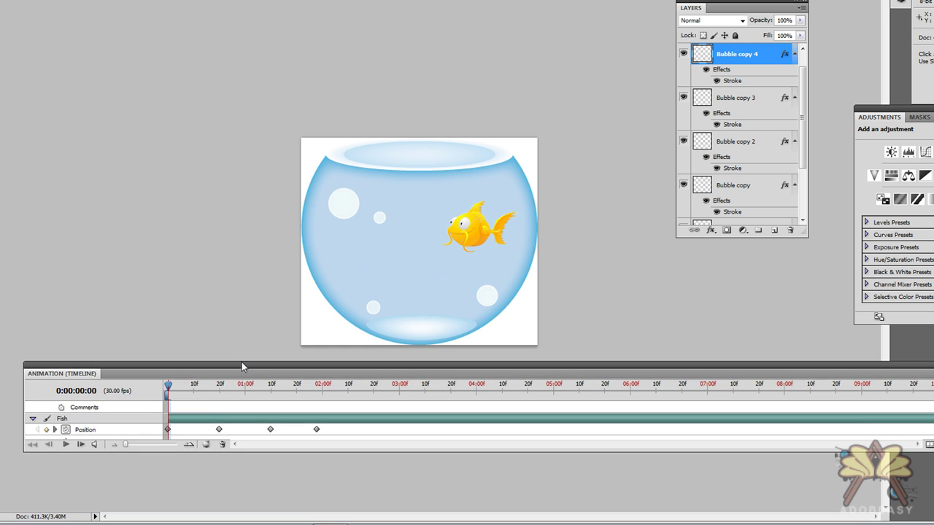
click(164, 386)
drag(164, 387, 160, 388)
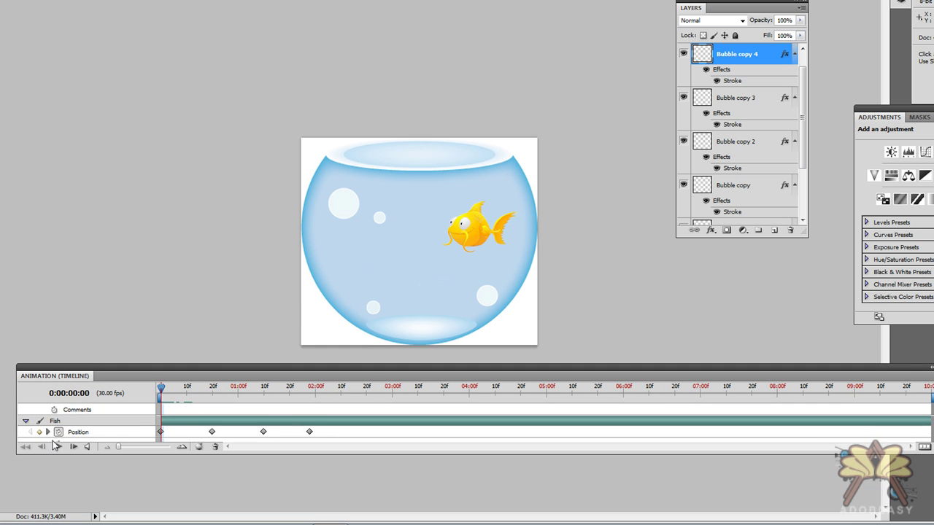
click(59, 447)
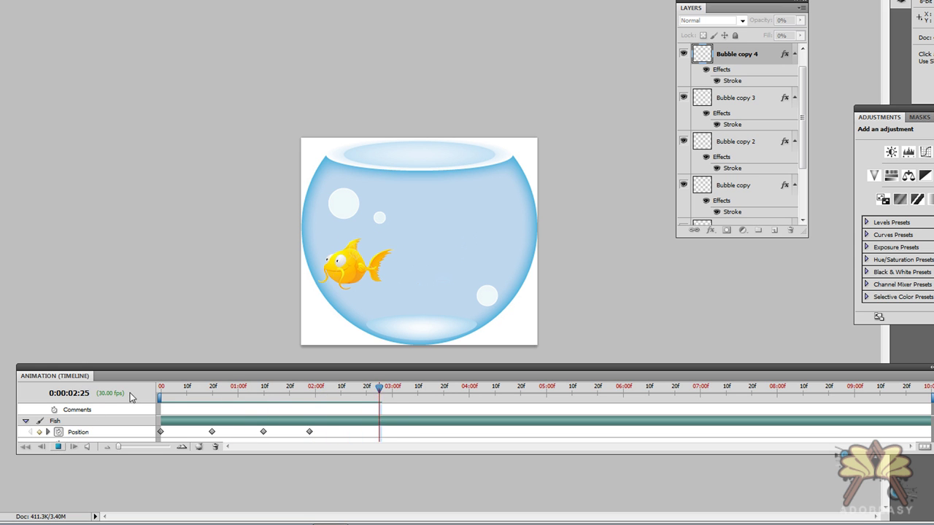
click(161, 392)
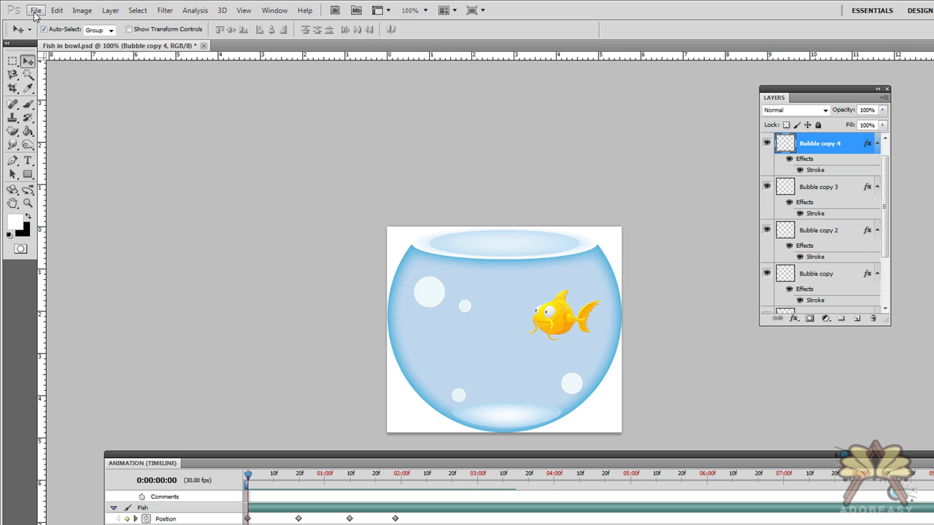
Step: Render all frames as a 30 fps AVI to Fish in bowl.avi, replacing the existing file
click(35, 10)
mouse_move(48, 268)
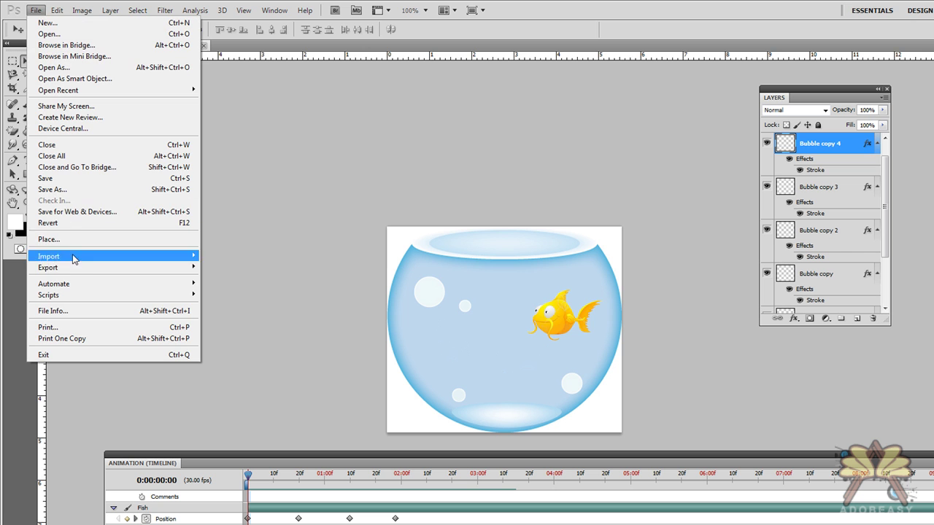
click(229, 289)
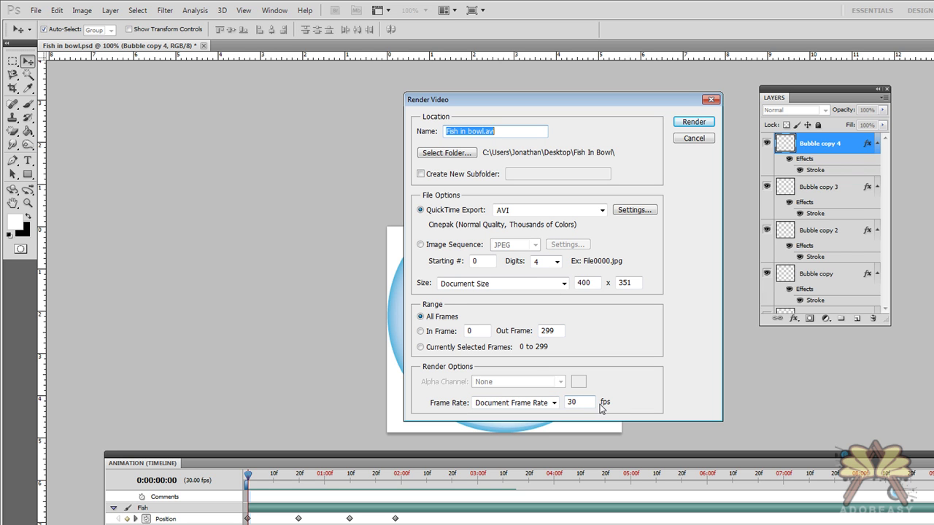
click(693, 121)
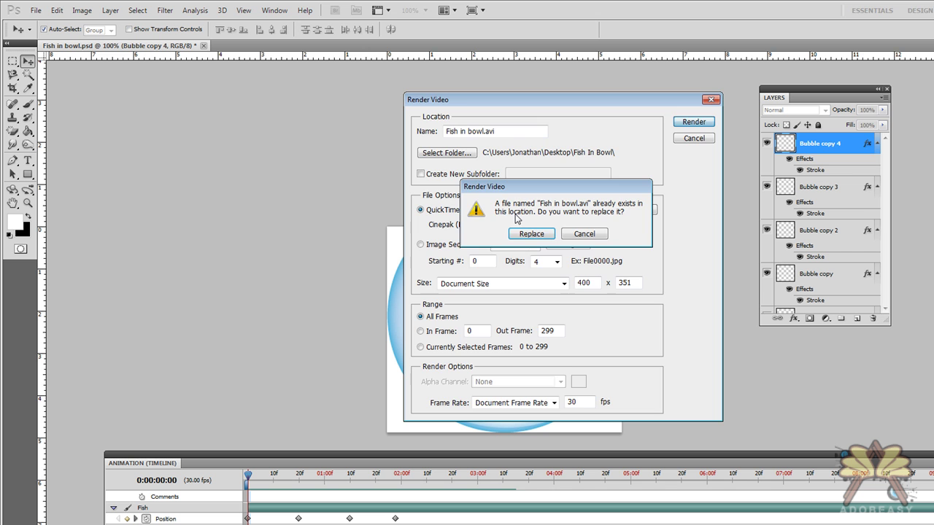
click(531, 232)
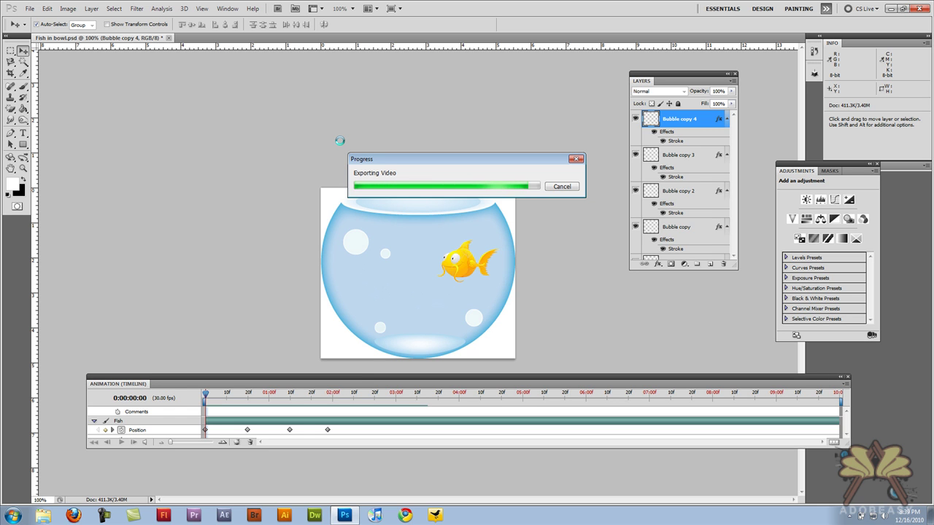
Step: Open Fish in bowl.avi from the Fish In Bowl folder in Media Player and replay it from the start
click(891, 10)
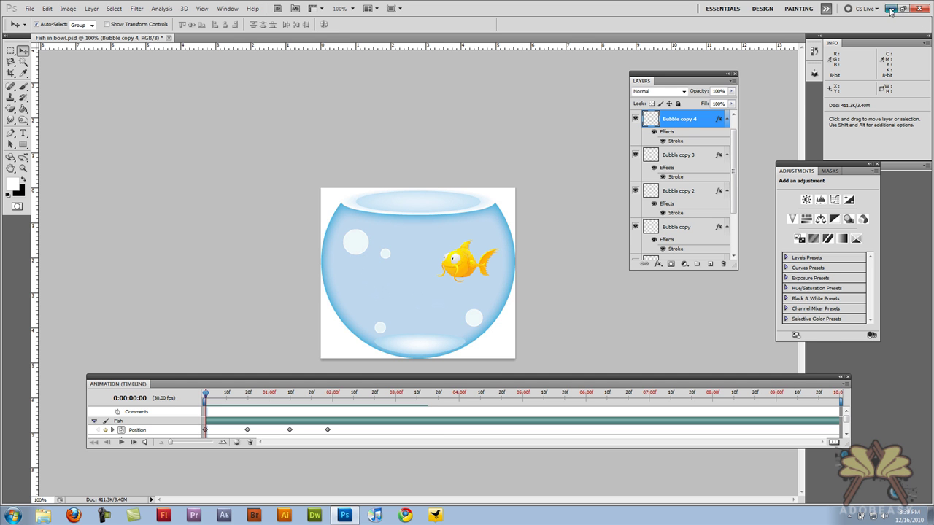
double_click(92, 324)
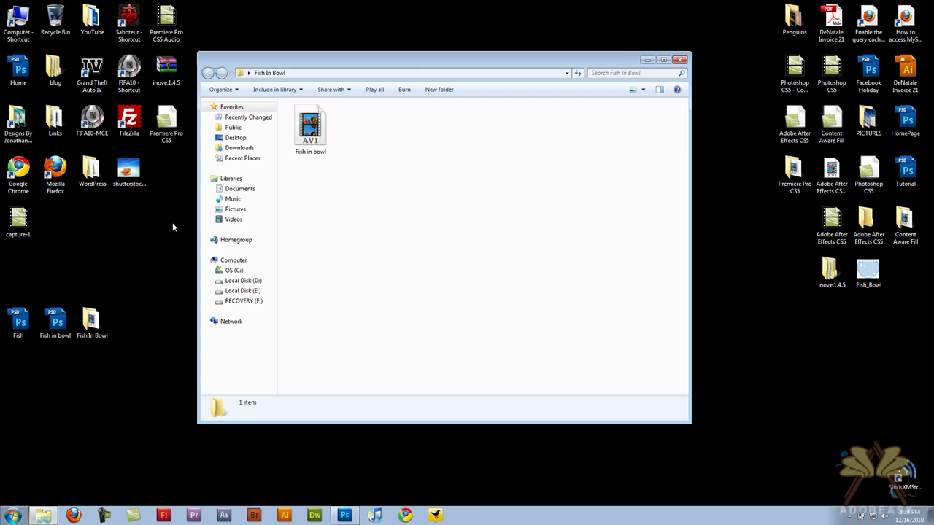
double_click(313, 117)
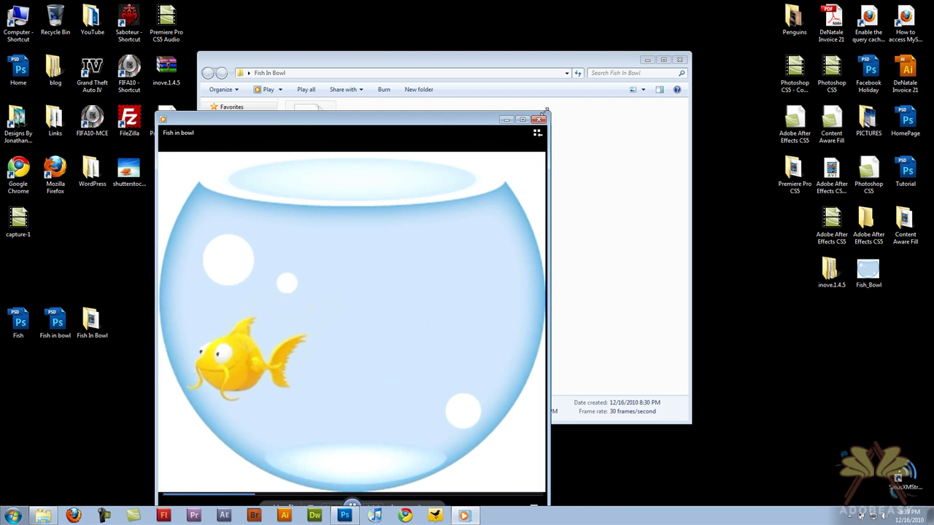
drag(550, 108, 478, 263)
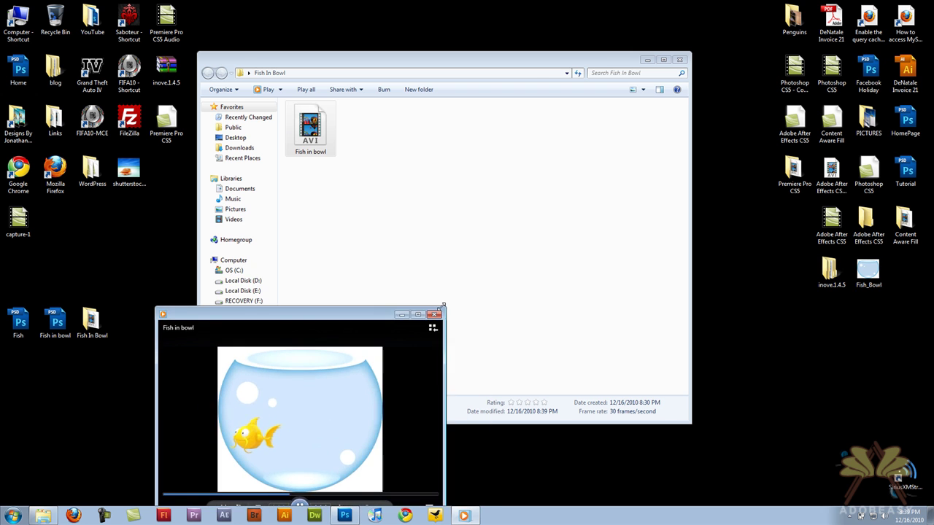
drag(306, 285, 399, 79)
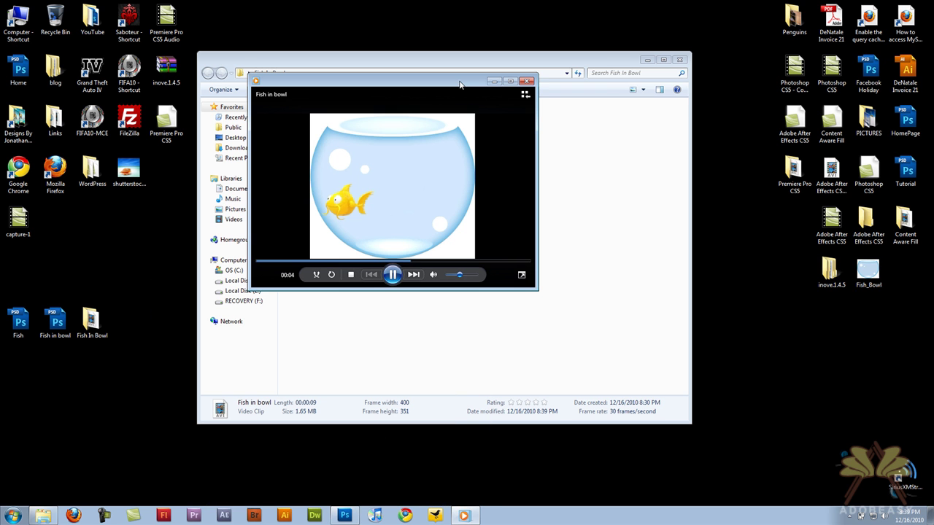
click(297, 260)
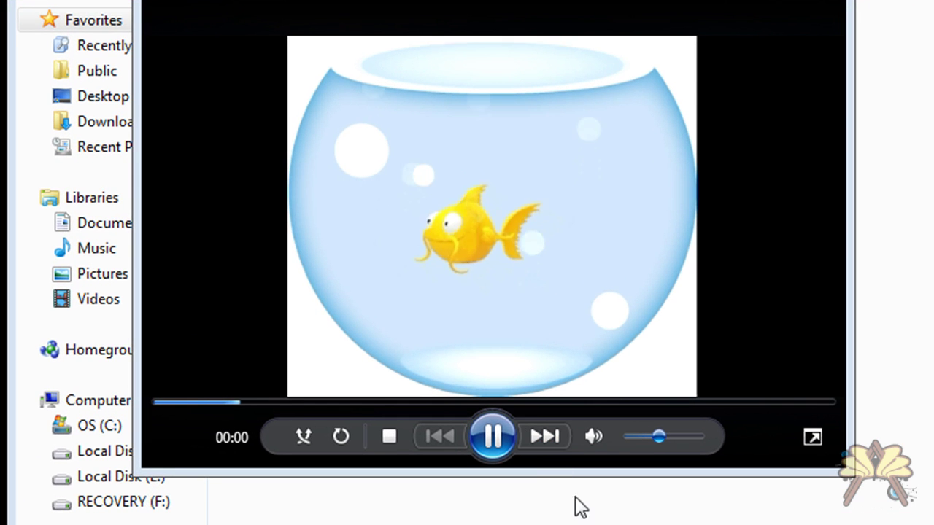